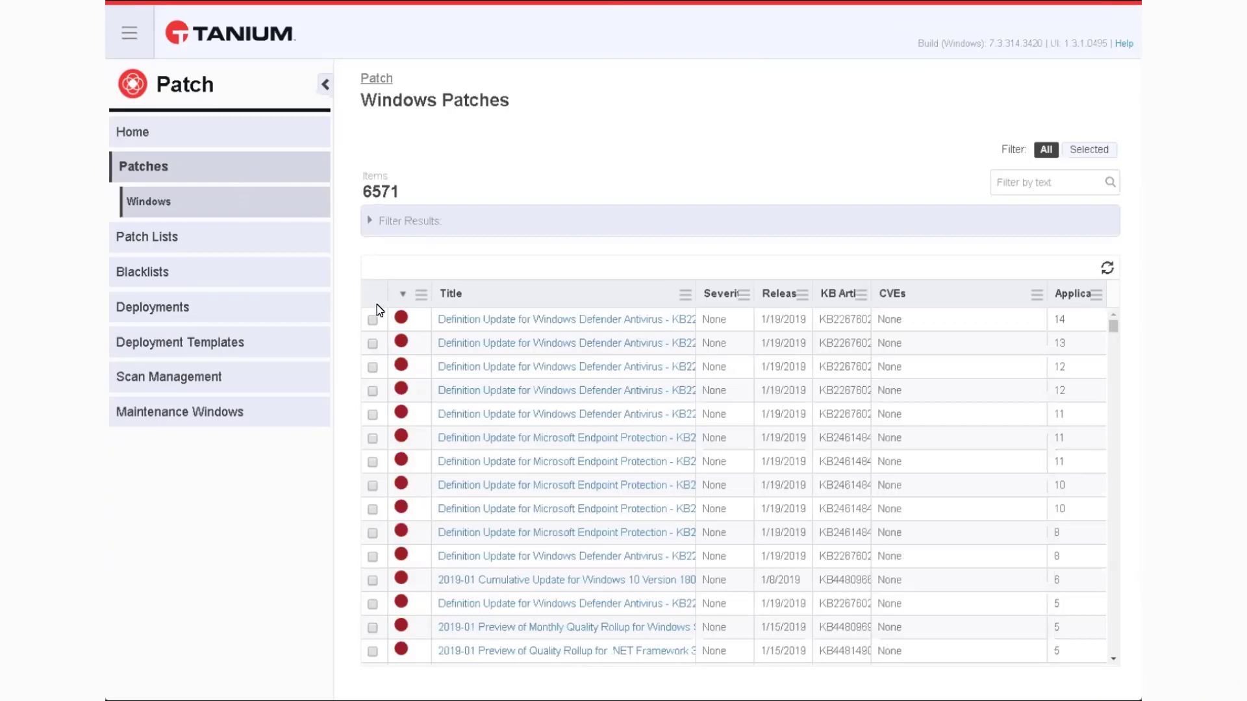
Select three Windows Defender Antivirus definition updates, the second, third and fifth entries in the Windows patches list
left_click(375, 345)
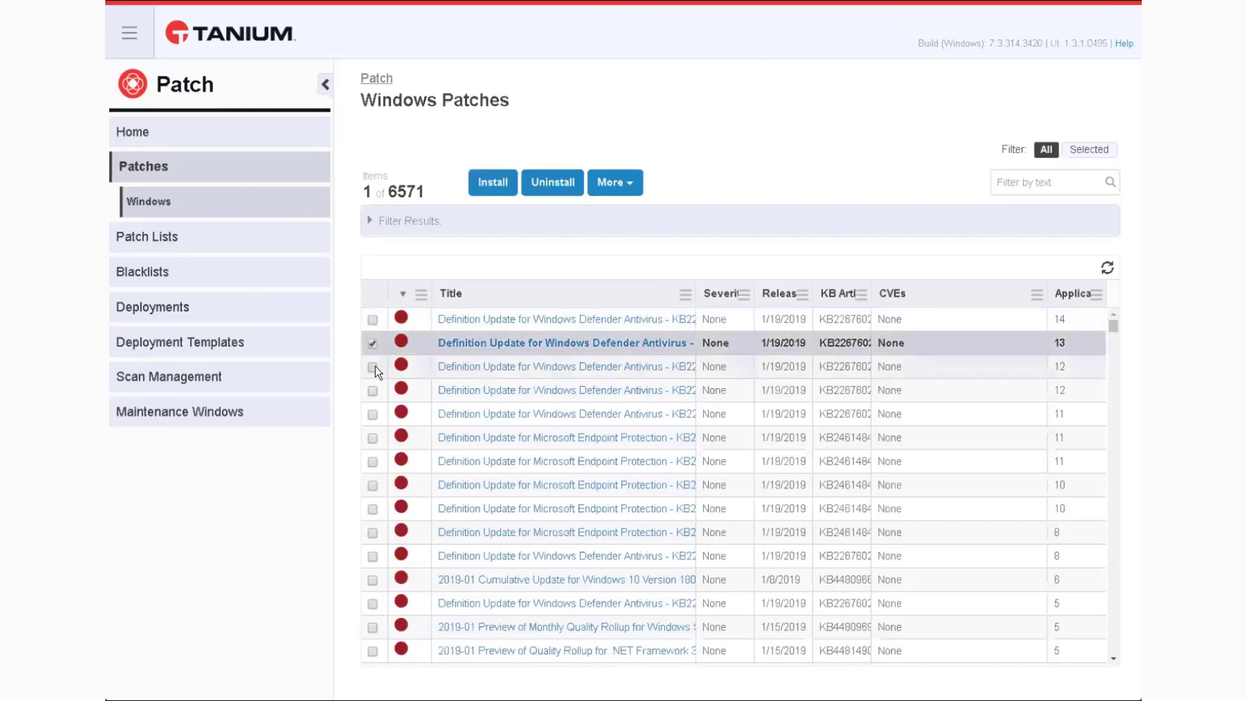
left_click(375, 366)
left_click(373, 414)
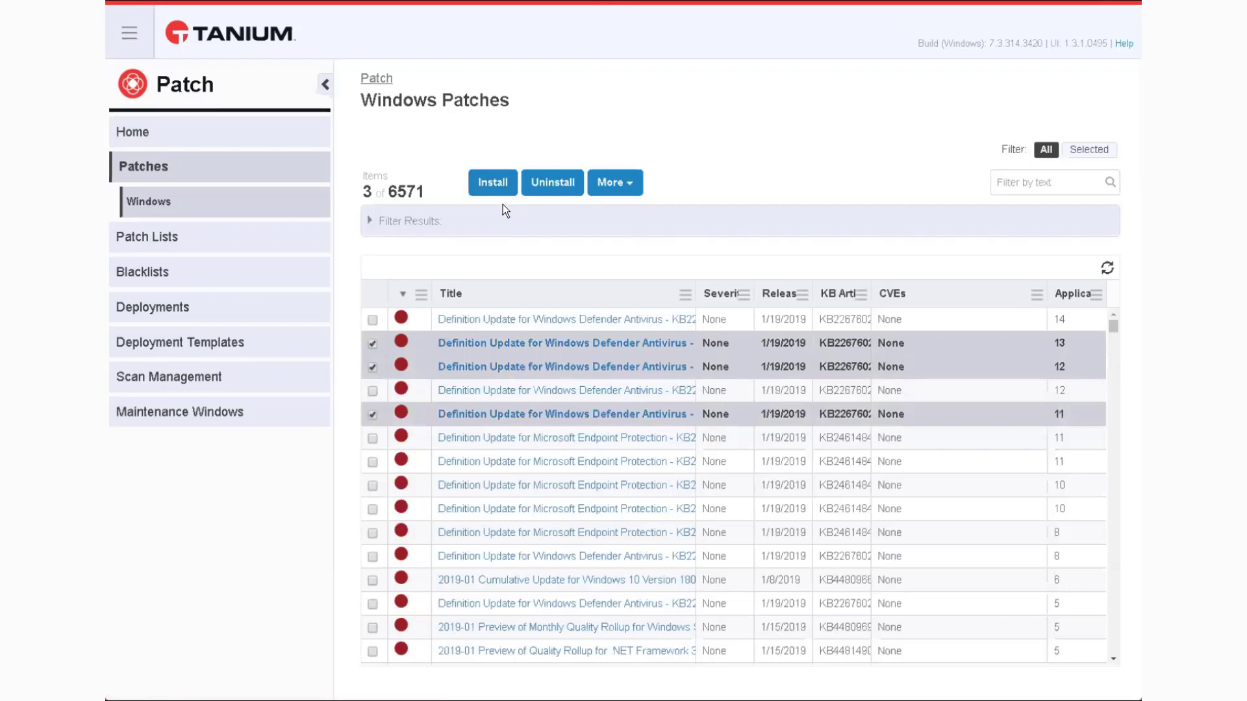
Open the OS: Desktop Updates patch list to view its version and details
left_click(166, 251)
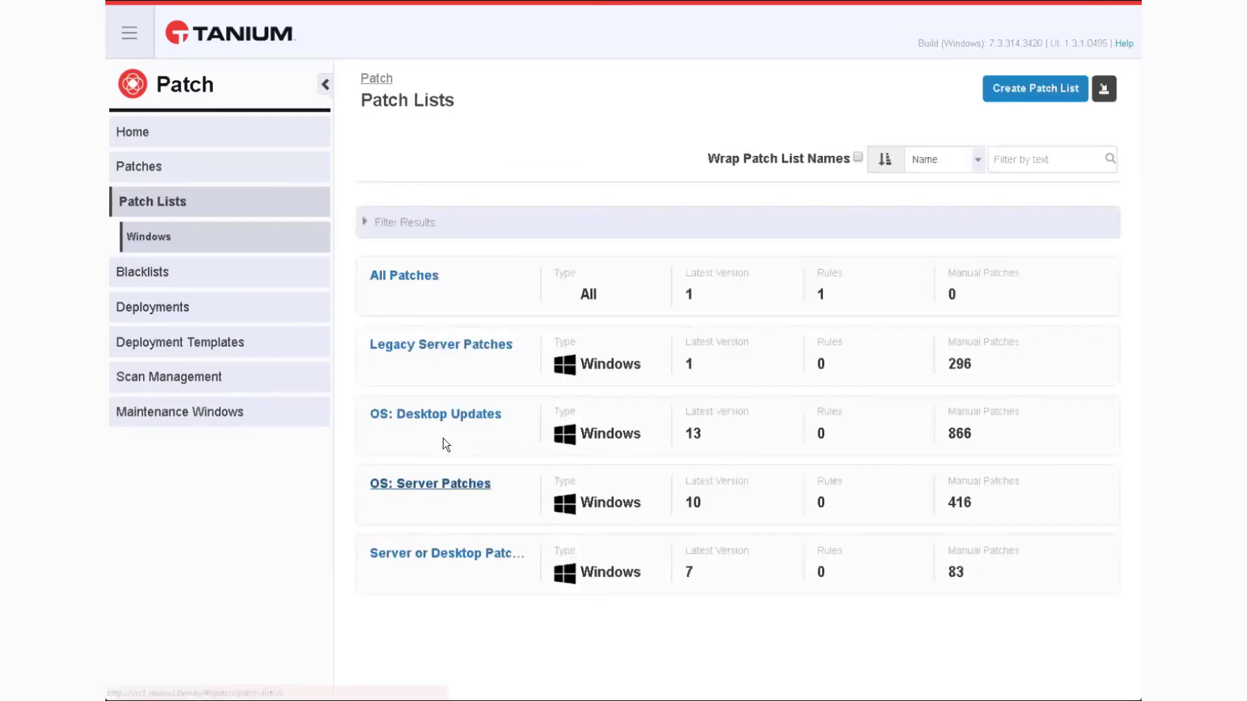
left_click(450, 416)
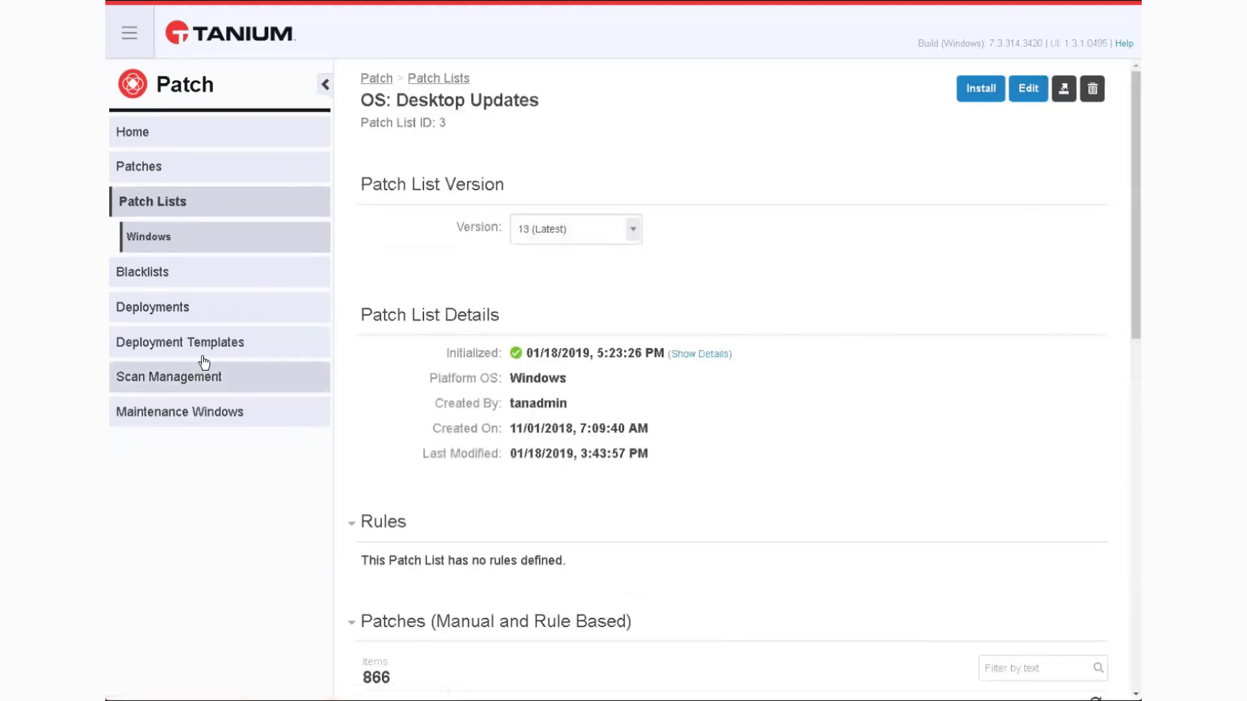
Start a new install deployment named "Patching to Test Systems" and set its deployment time to Local Endpoint Time
left_click(184, 310)
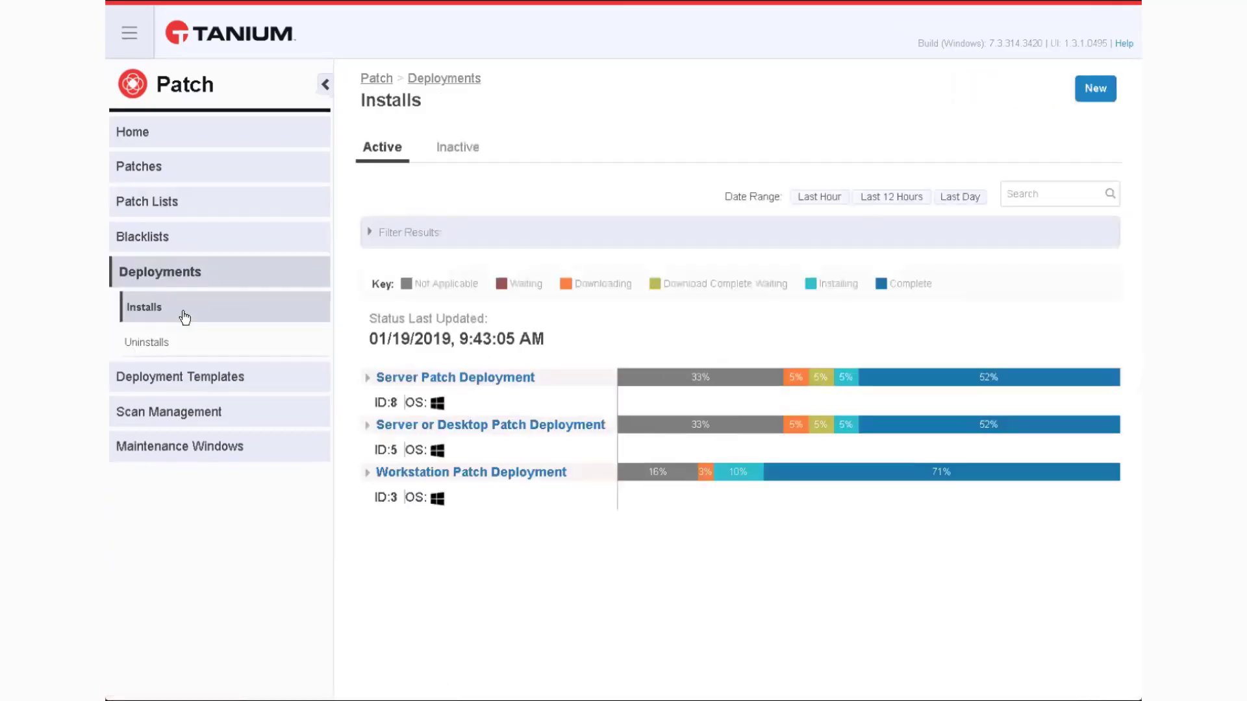
left_click(1095, 88)
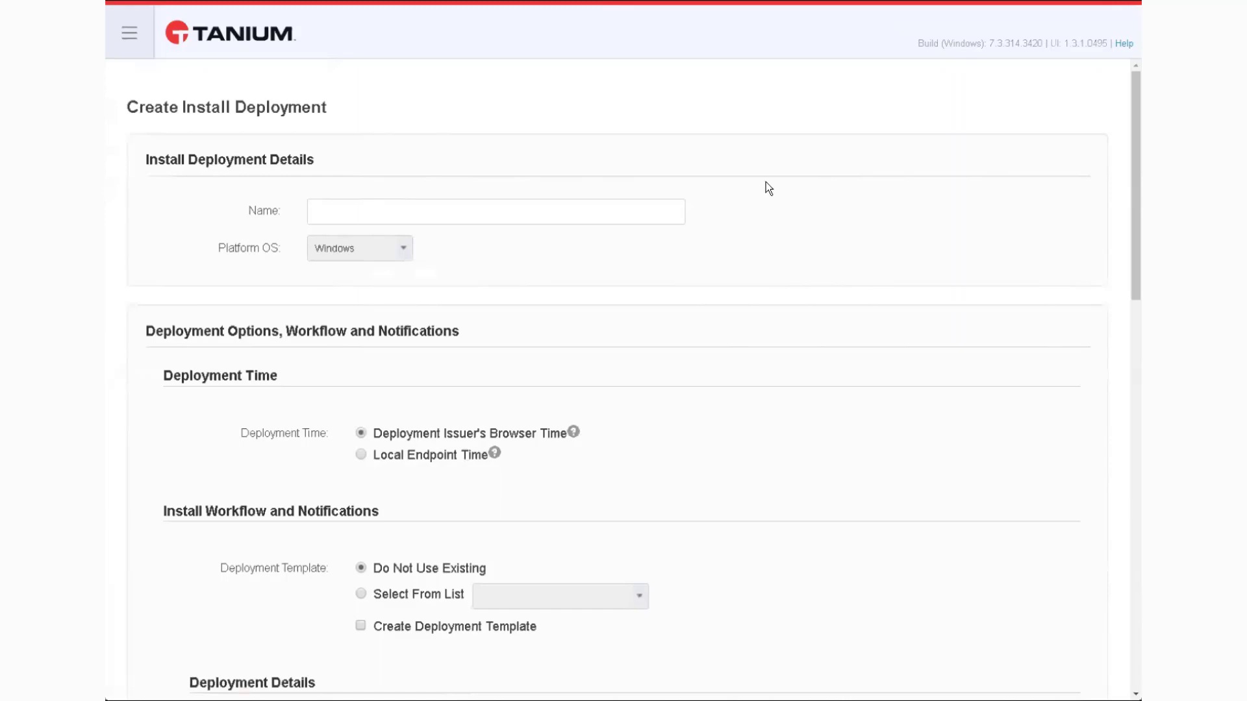
left_click(520, 204)
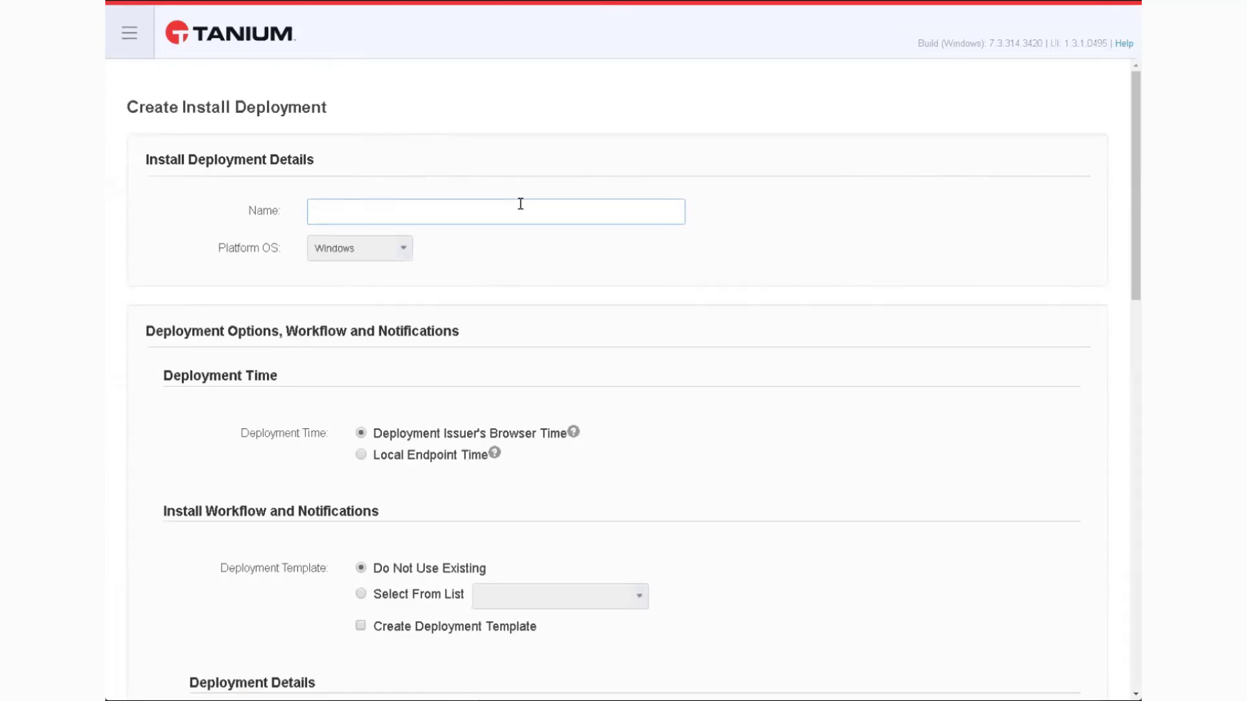
type("Patching to Test Systems")
left_click(408, 463)
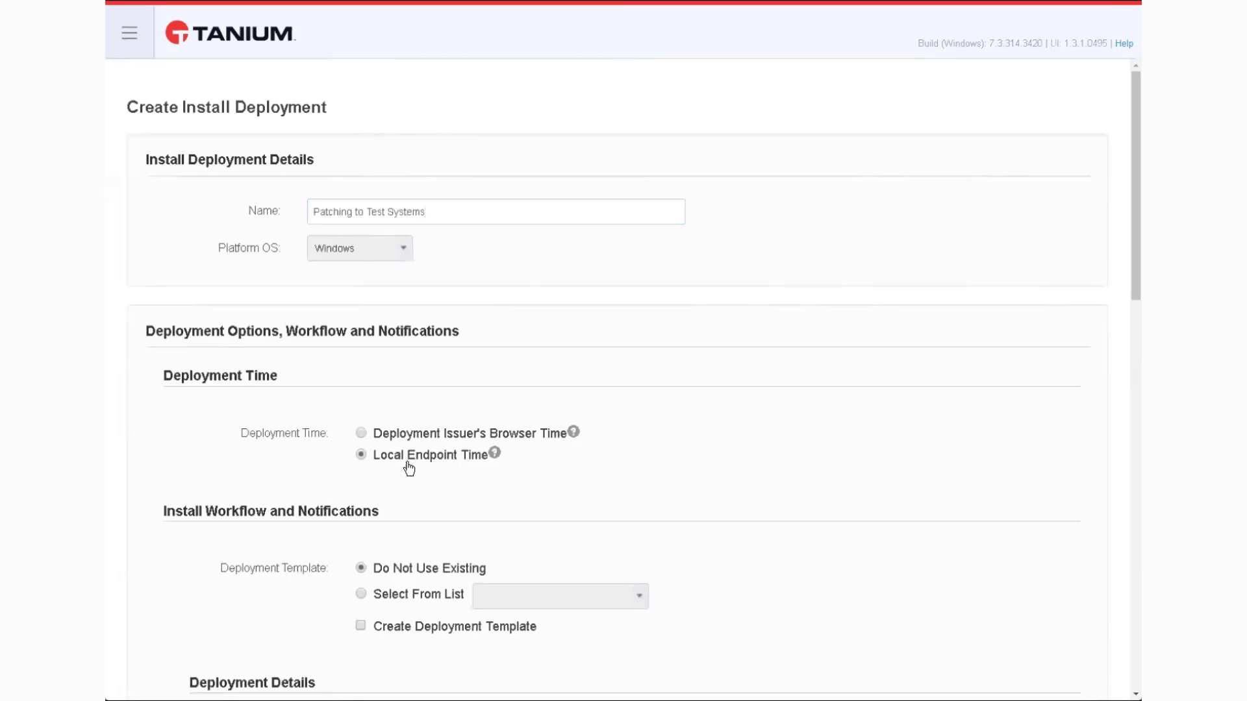
Base the install workflow and notifications on the existing Workstation Patches deployment template
scroll(1008, 462, "down", 5)
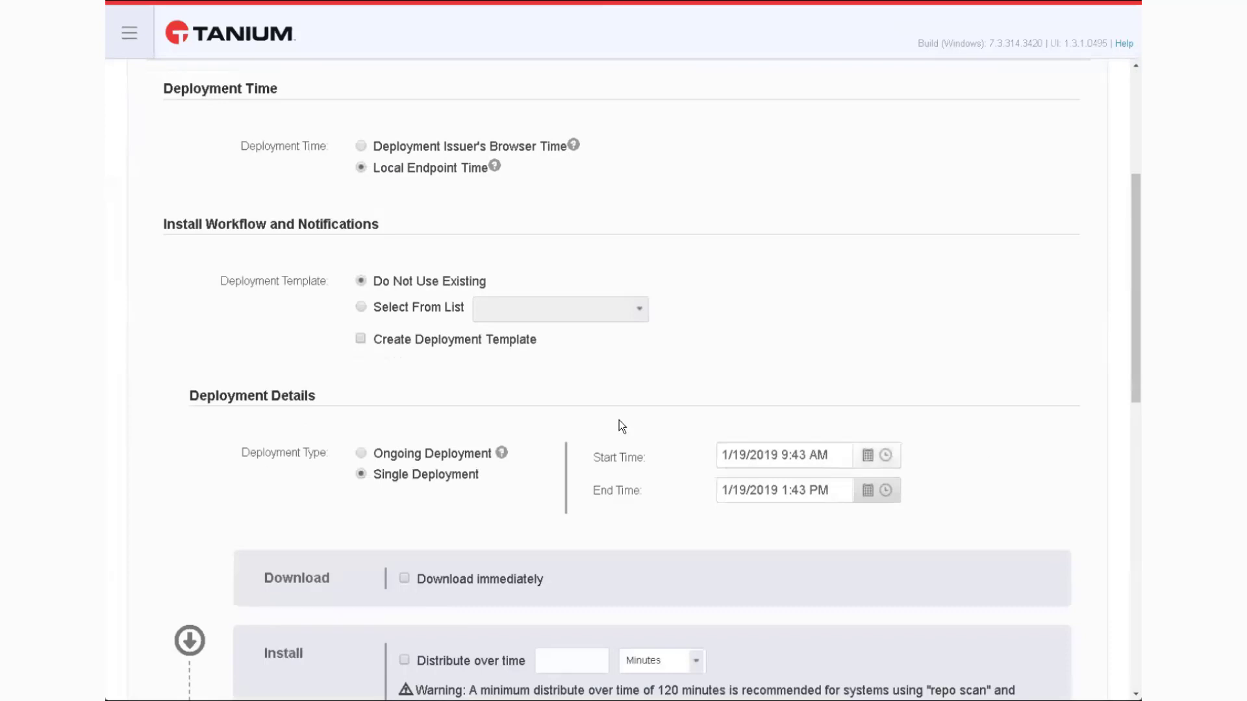
left_click(394, 309)
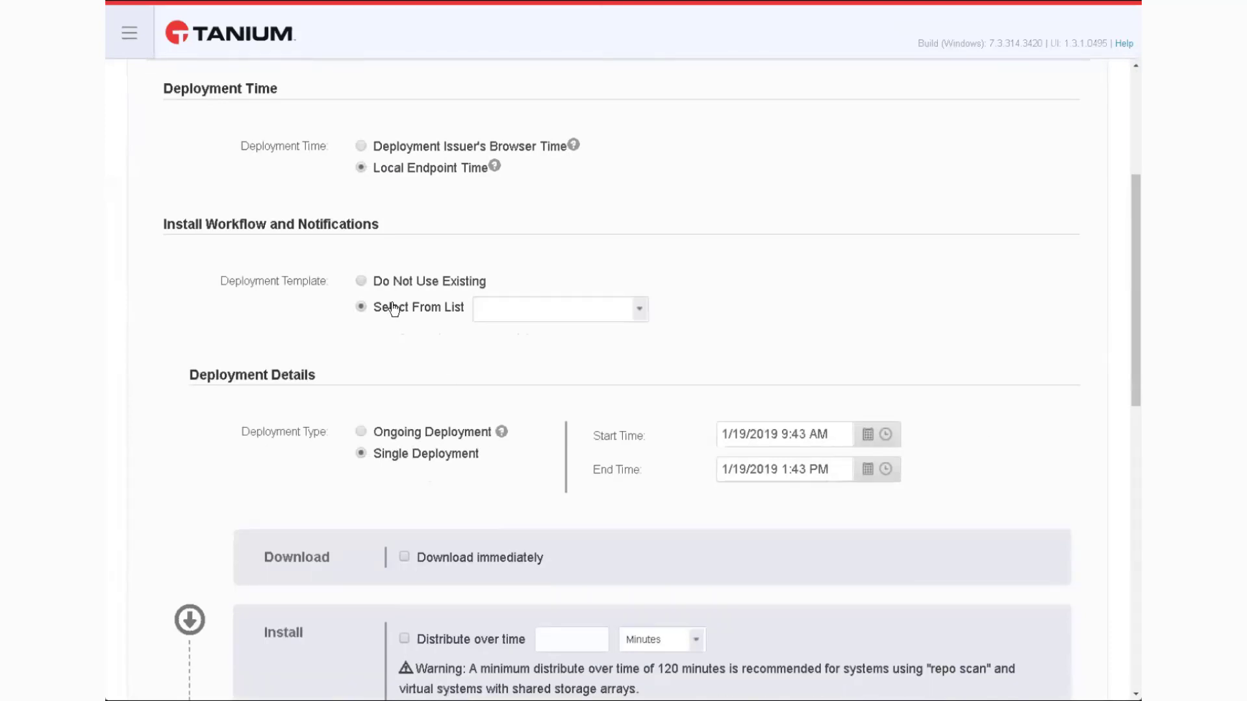
left_click(575, 314)
left_click(570, 338)
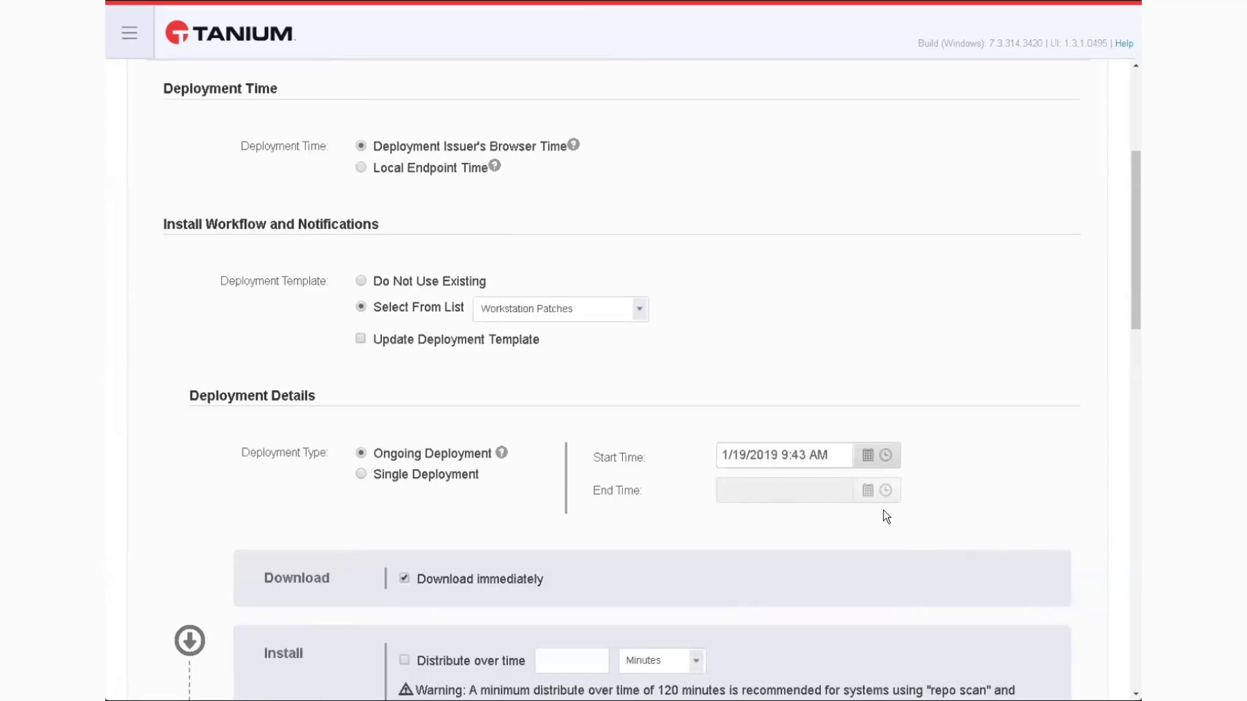
Review the download and install options, leave Restart set to Yes, and switch off Notify User for the restart message
scroll(889, 518, "down", 3)
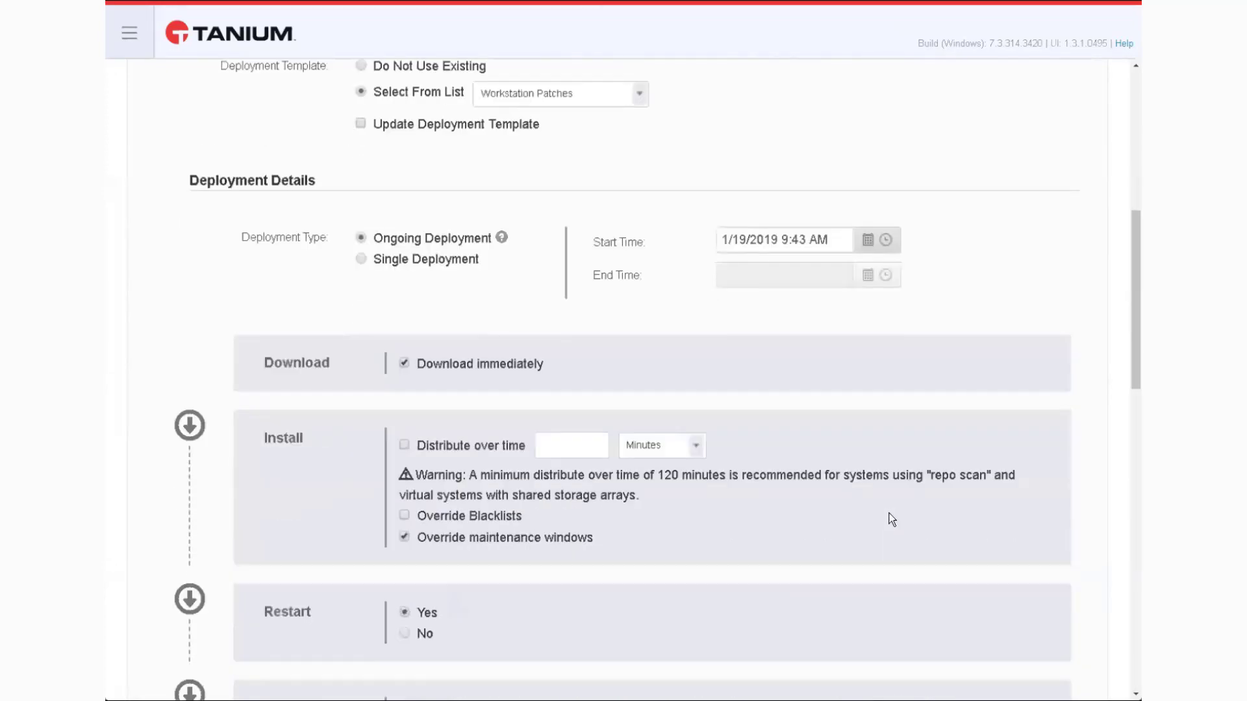
scroll(890, 518, "down", 2)
scroll(892, 519, "down", 1)
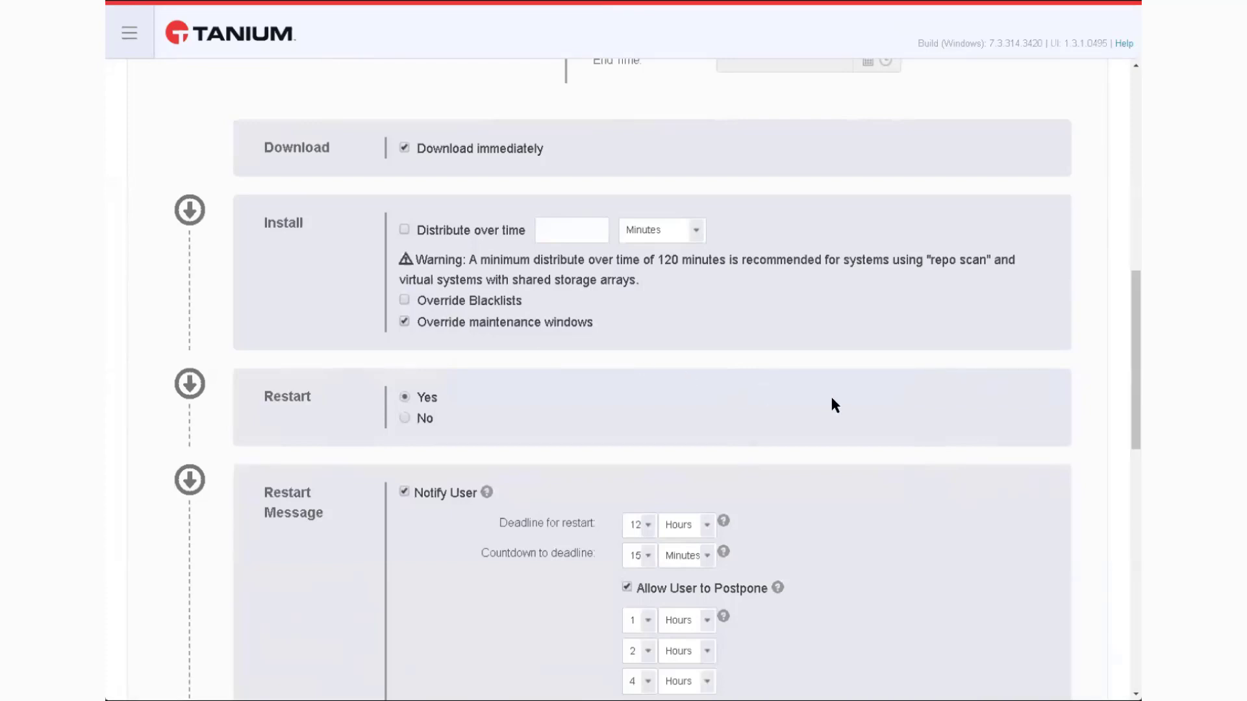
scroll(830, 395, "down", 4)
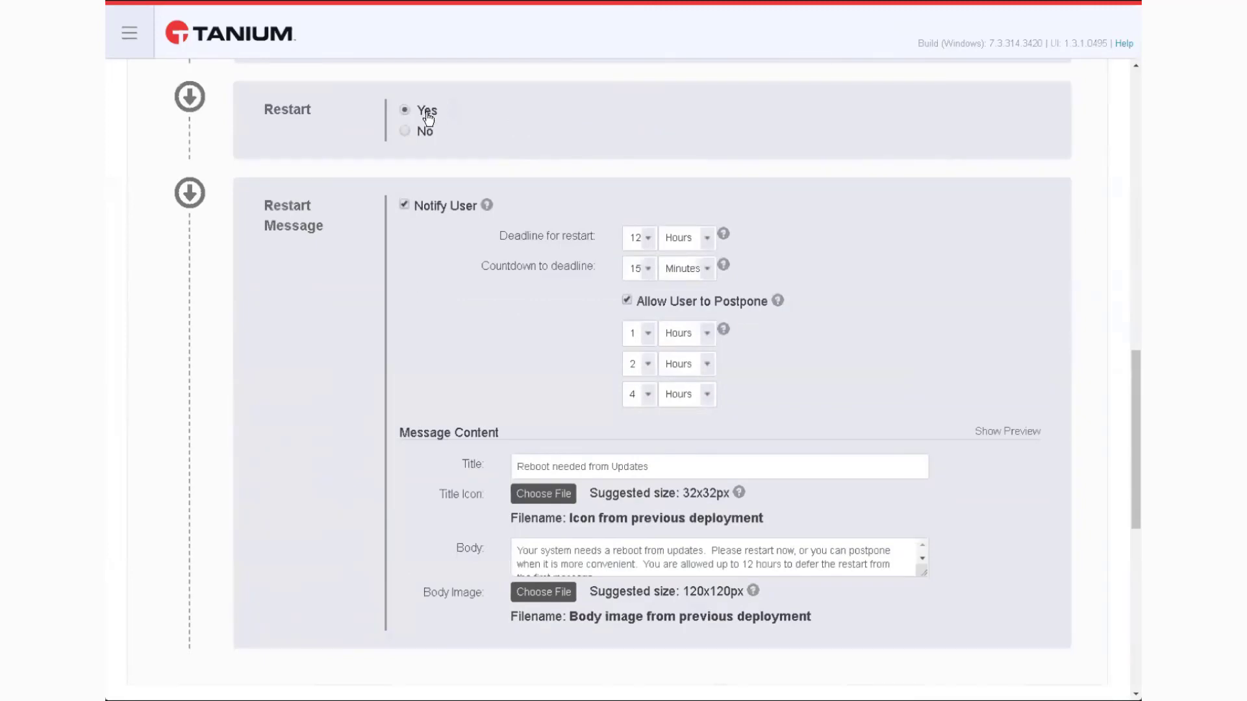
left_click(404, 131)
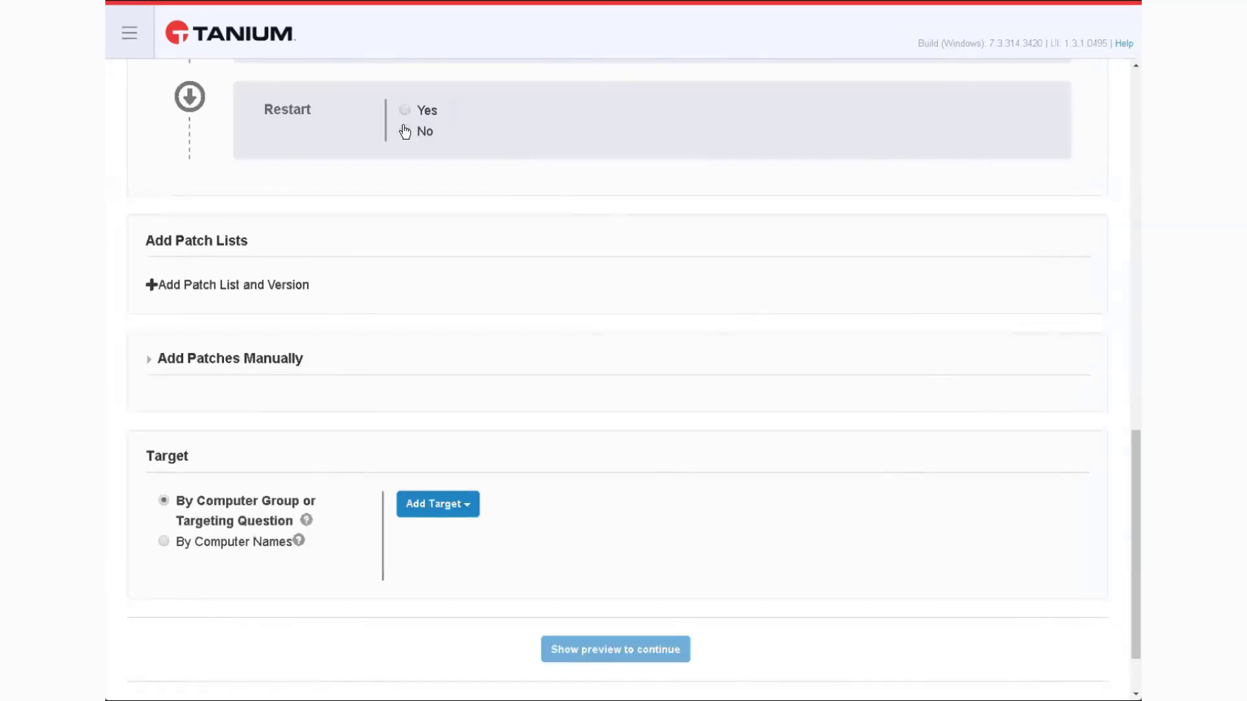
left_click(404, 110)
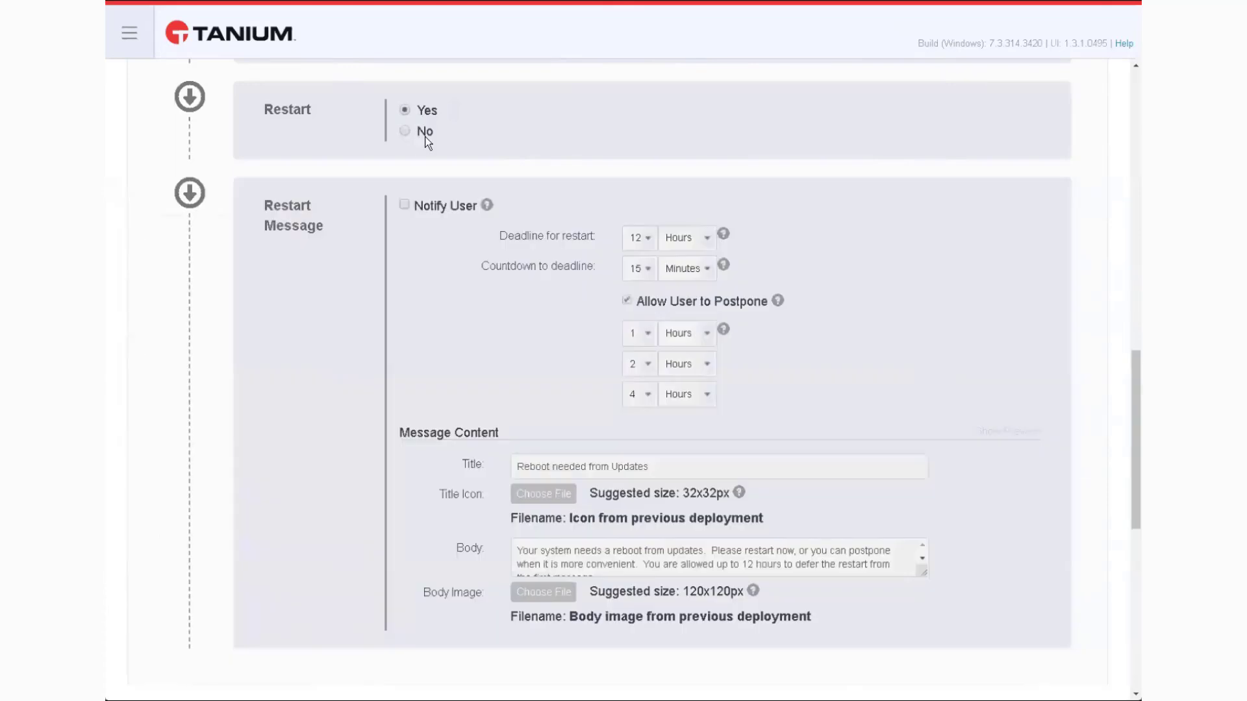
left_click(404, 206)
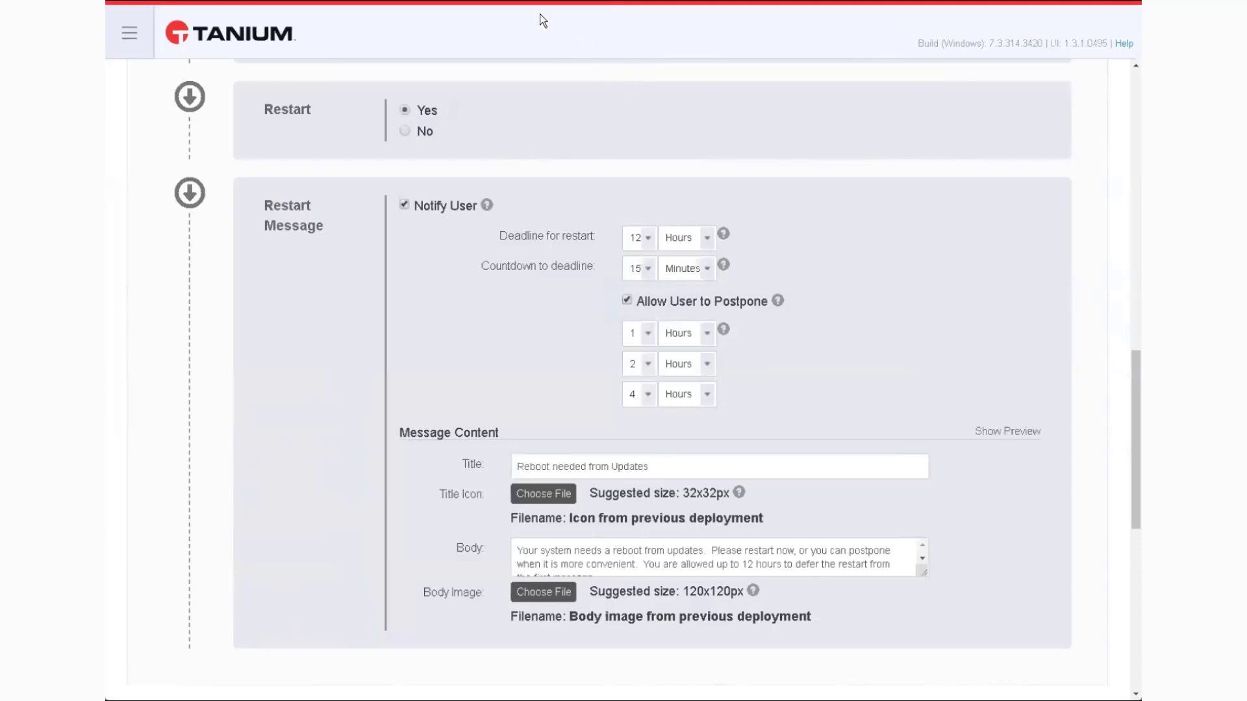
left_click(404, 205)
Add the OS: Desktop Updates patch list to the deployment with its version set to Latest
scroll(388, 267, "down", 9)
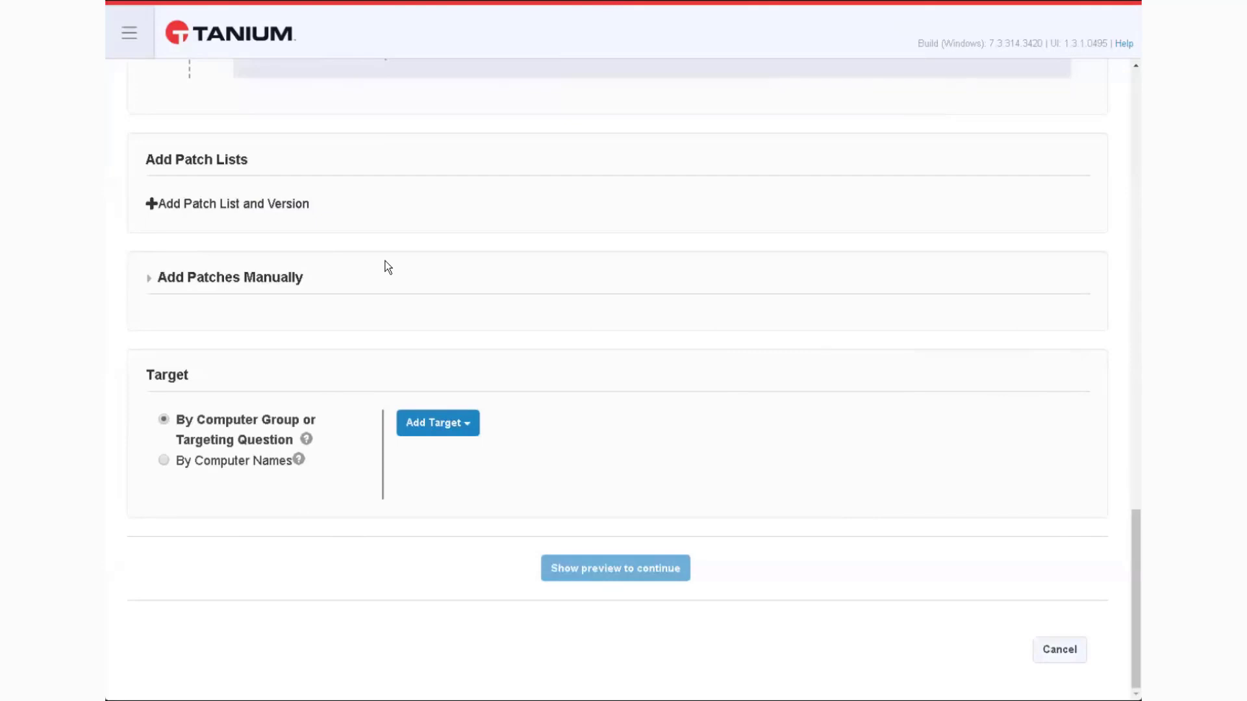
left_click(155, 204)
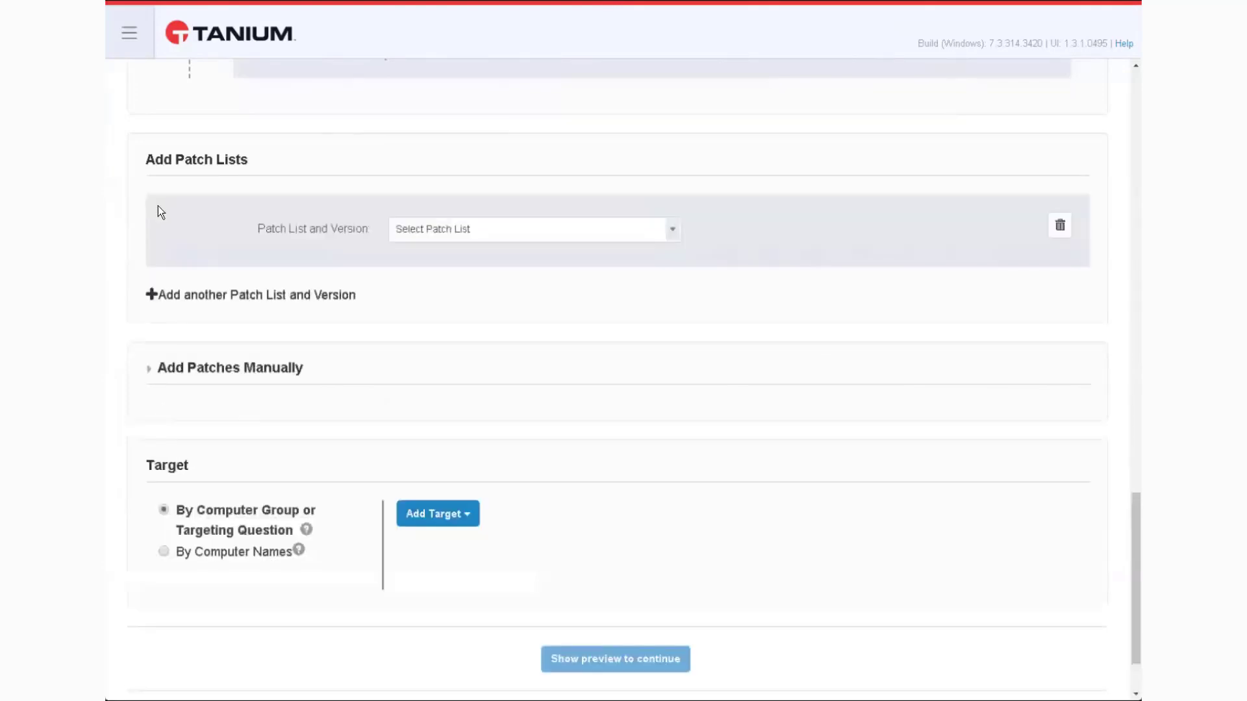
left_click(474, 228)
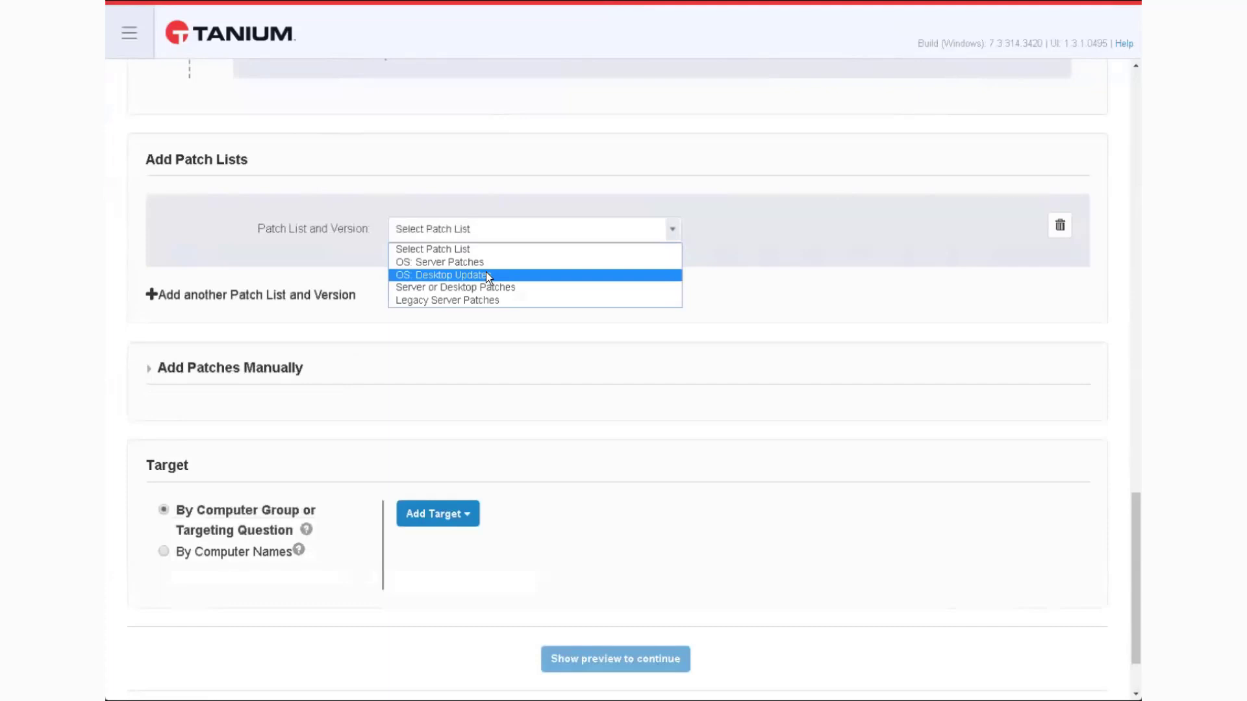
left_click(486, 273)
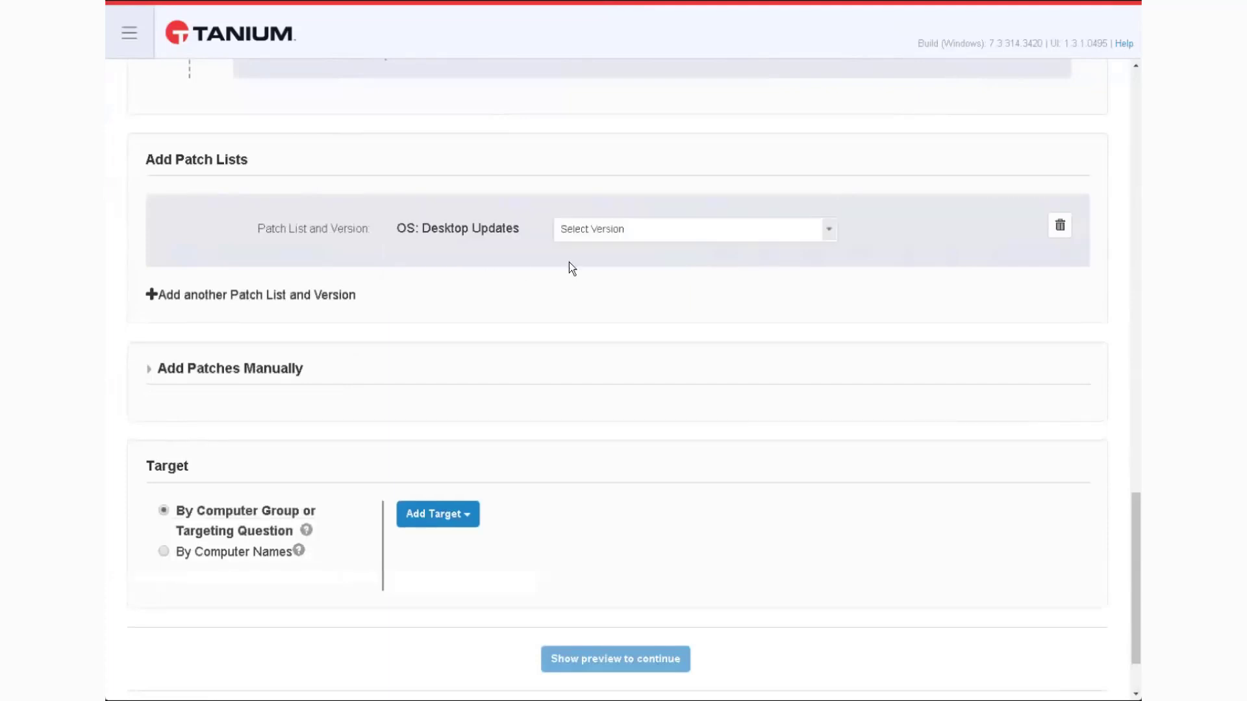
left_click(708, 237)
left_click(692, 261)
Add Server or Desktop Patches as a second patch list, using the Latest version
left_click(173, 296)
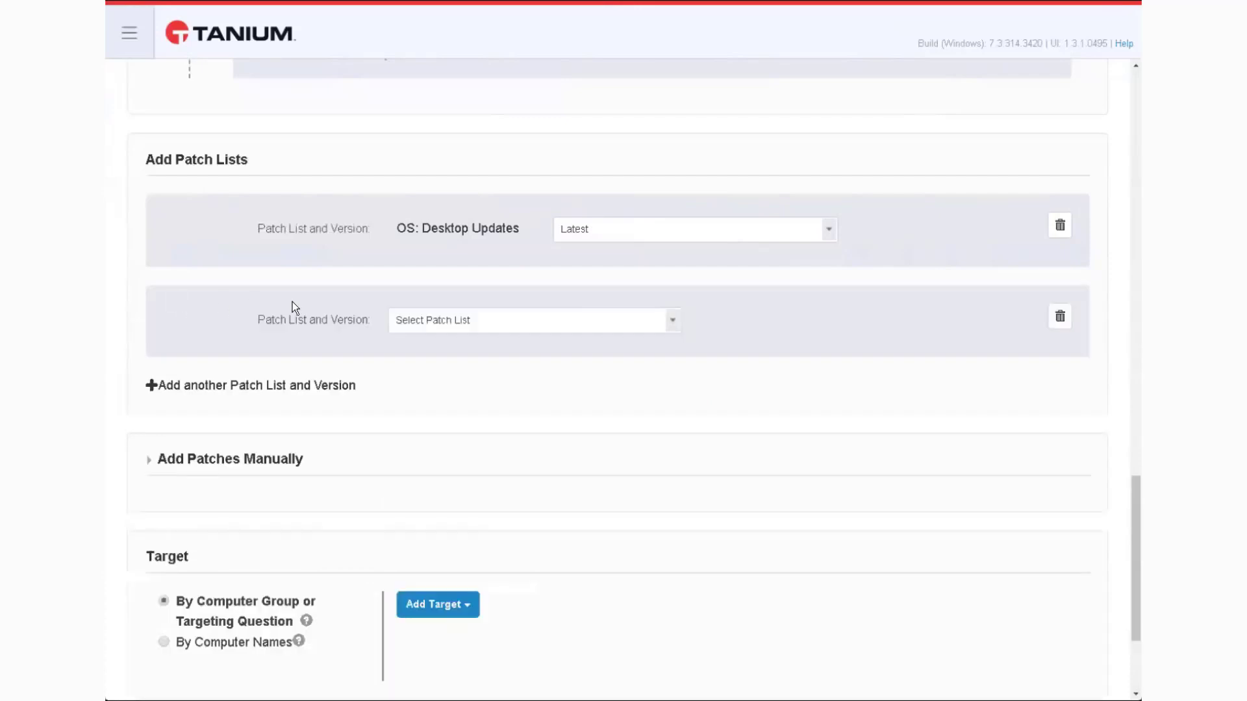
left_click(464, 320)
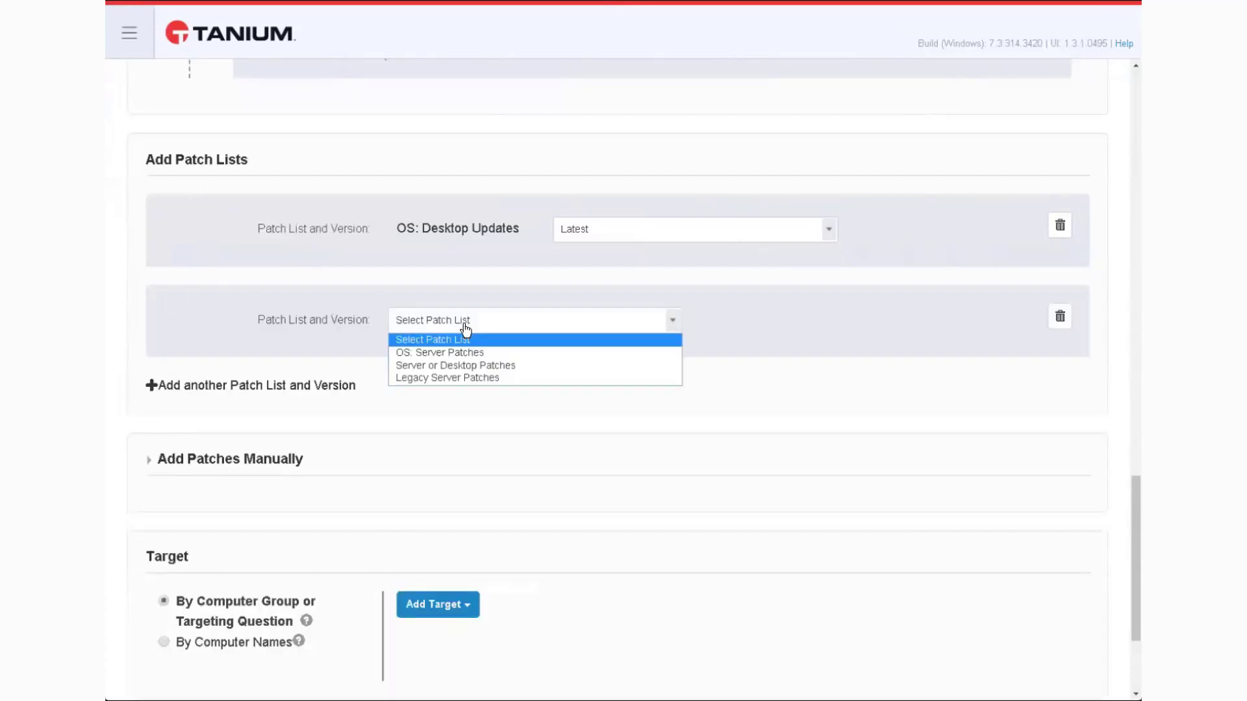
left_click(461, 365)
Manually add the first, third and fourth Windows Defender Antivirus definition updates (KB2267602) to the deployment
scroll(145, 460, "down", 3)
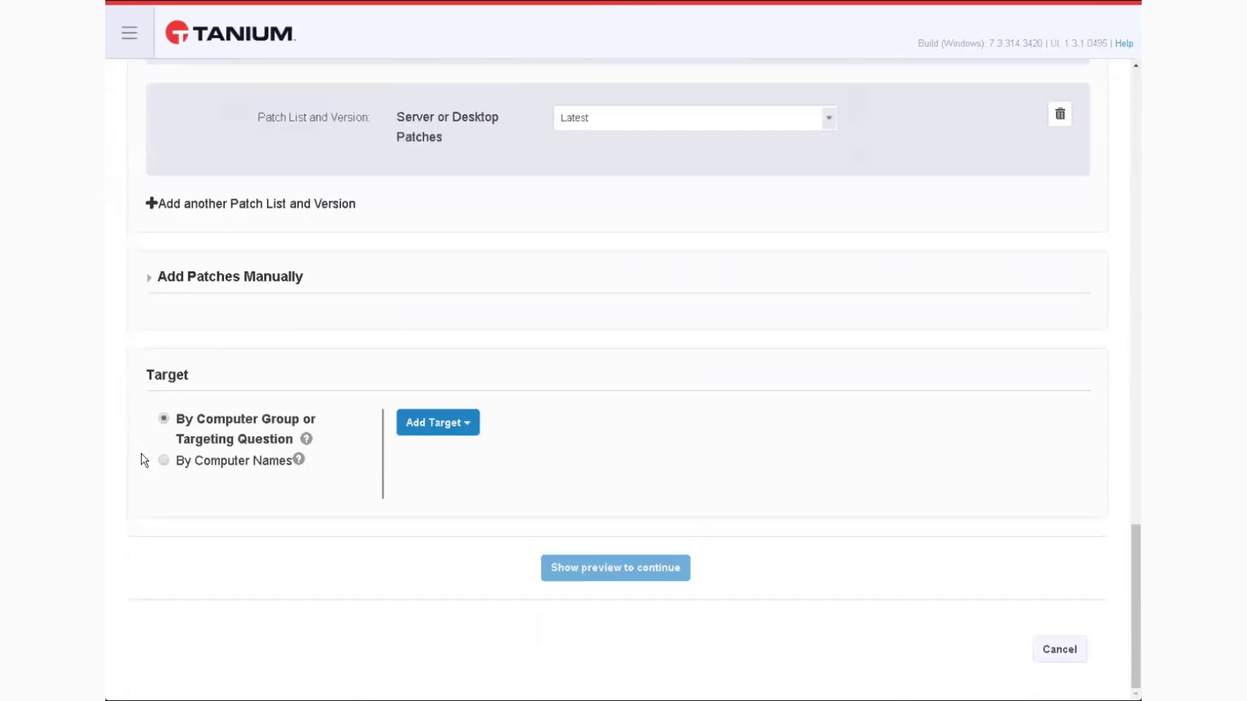
left_click(147, 277)
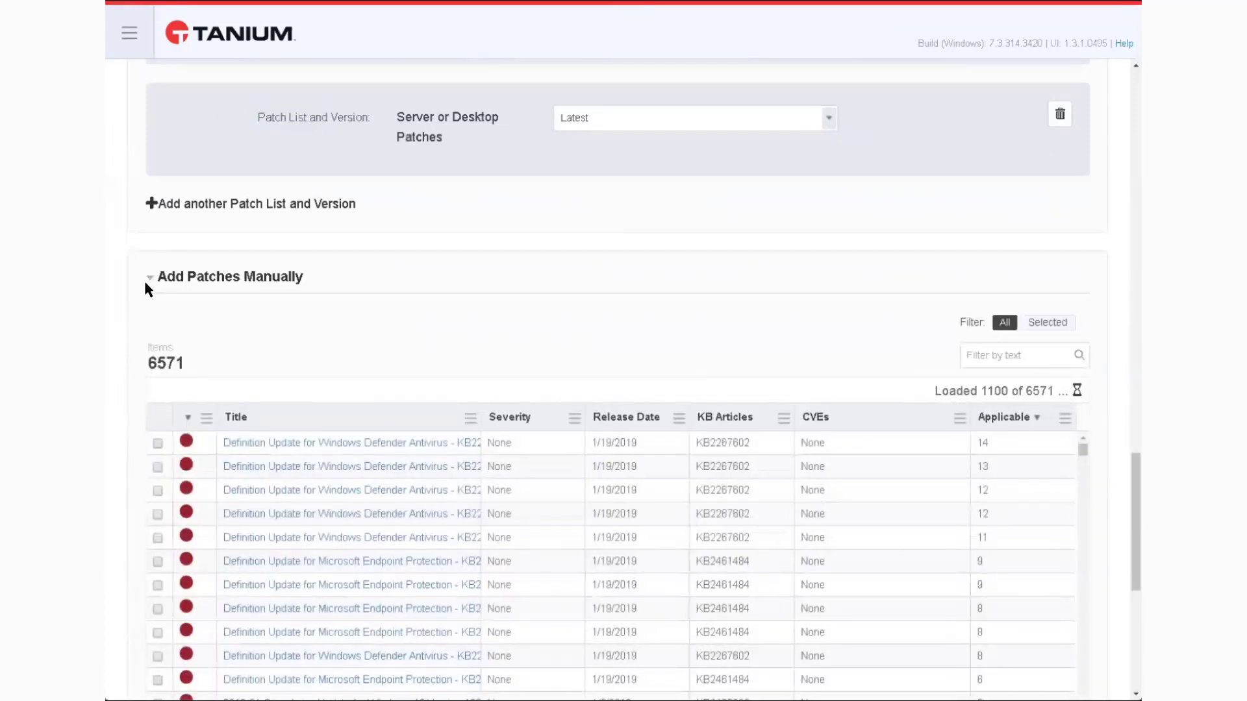
left_click(158, 442)
left_click(158, 490)
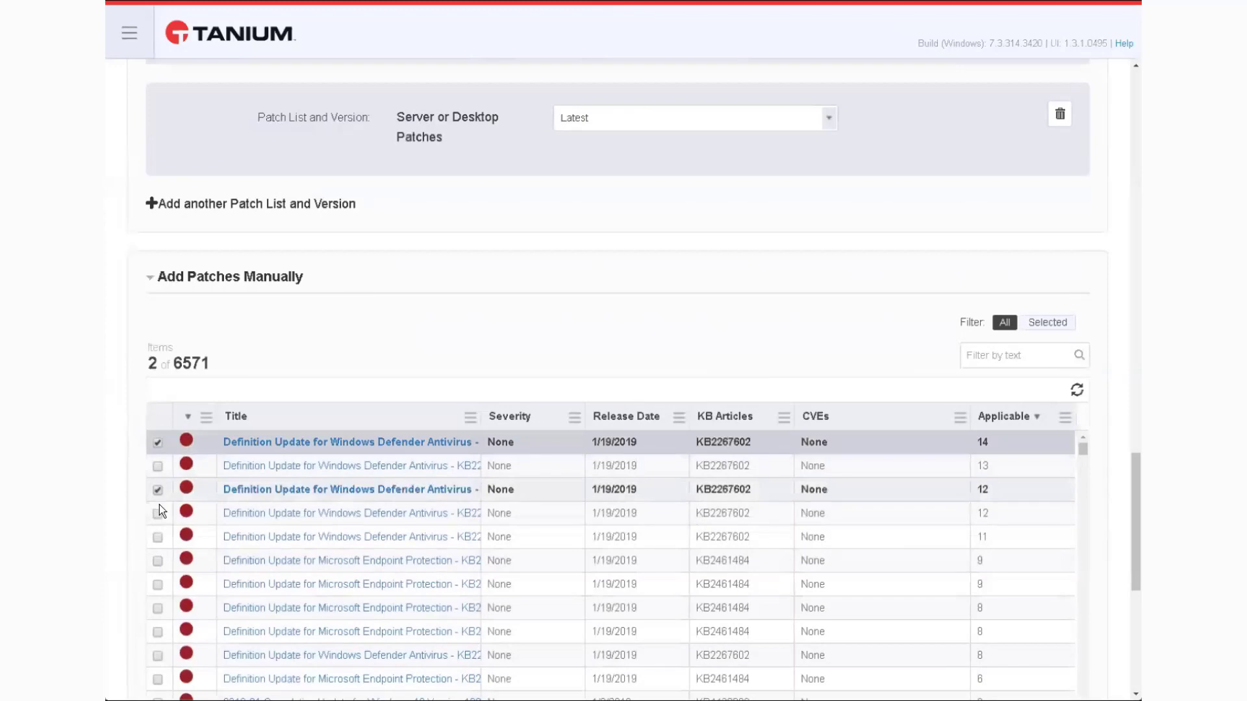
left_click(159, 514)
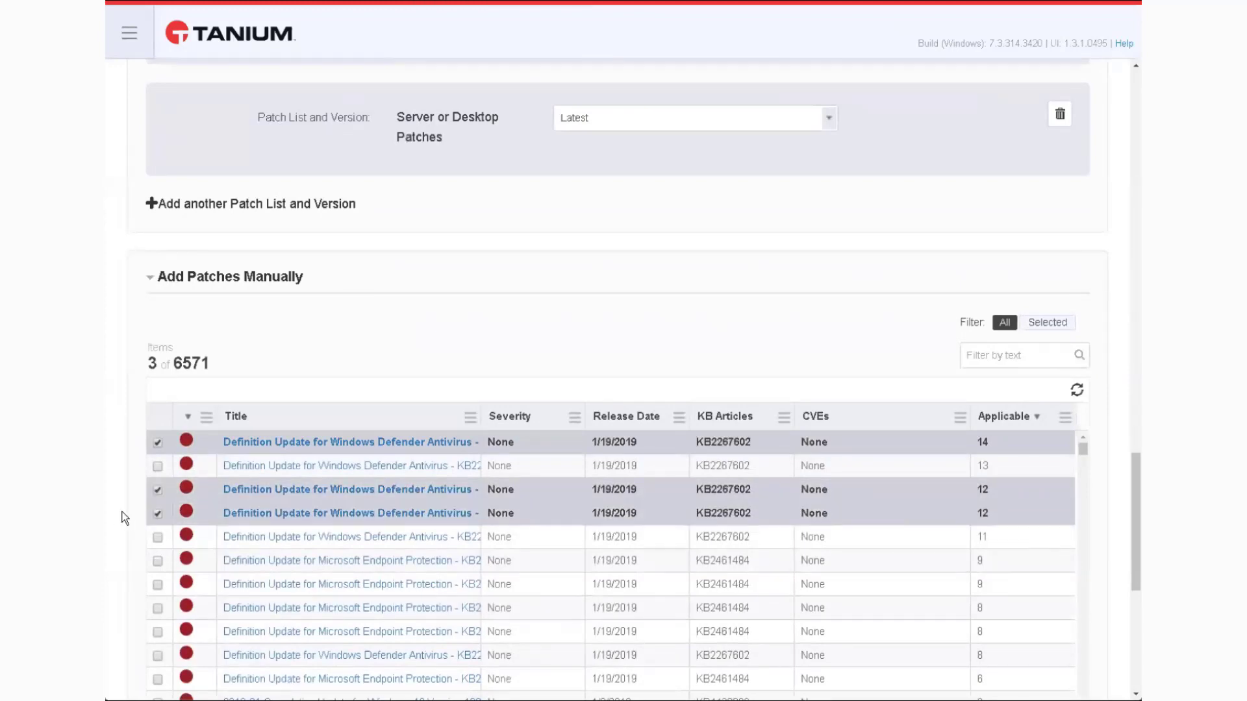
scroll(134, 522, "down", 7)
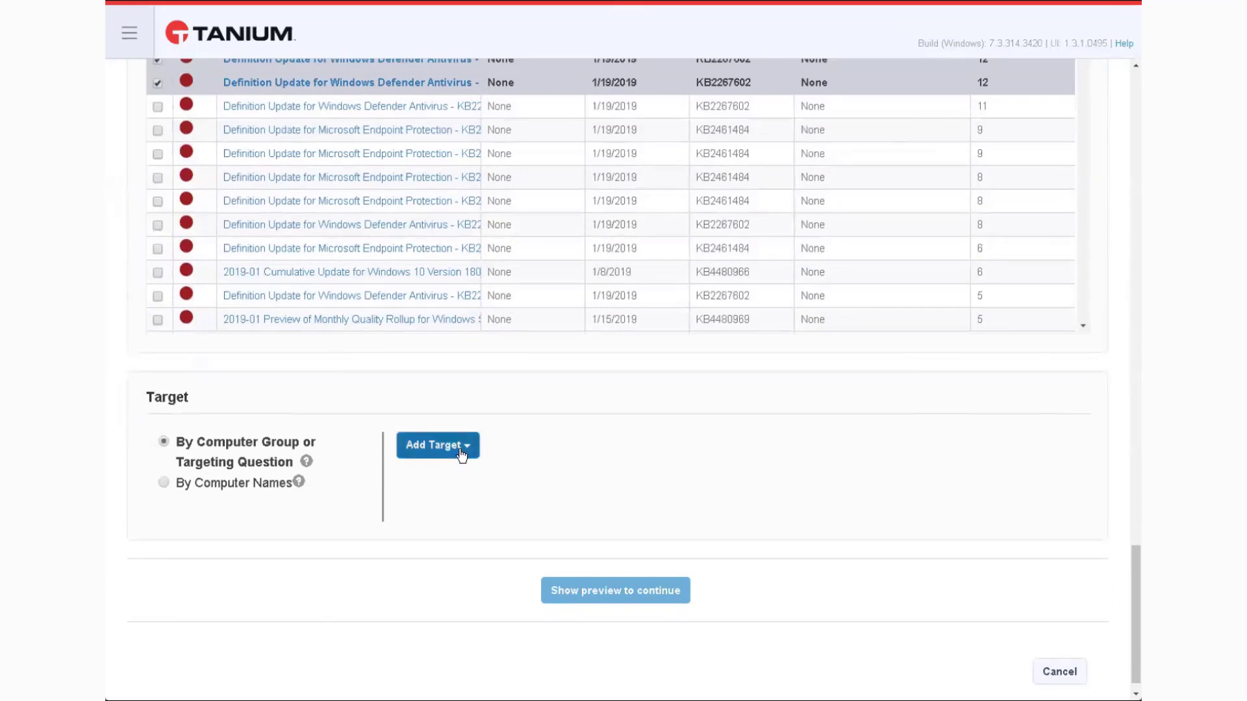
left_click(250, 486)
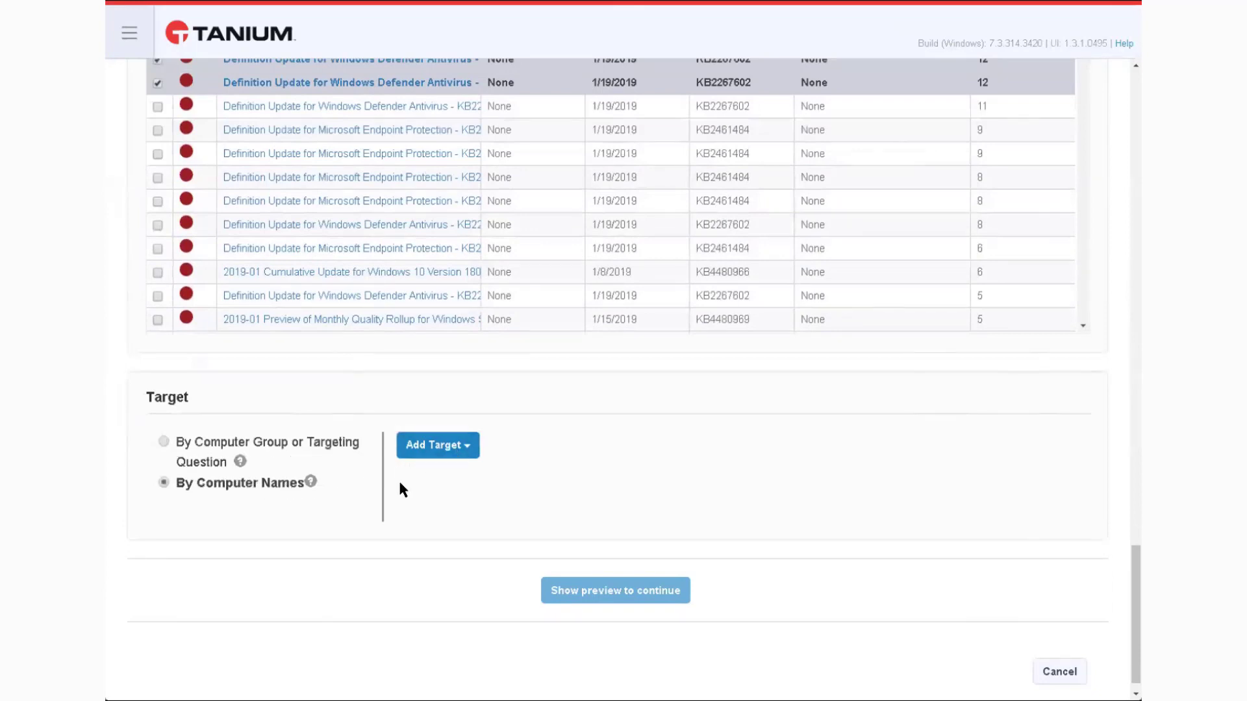
left_click(215, 448)
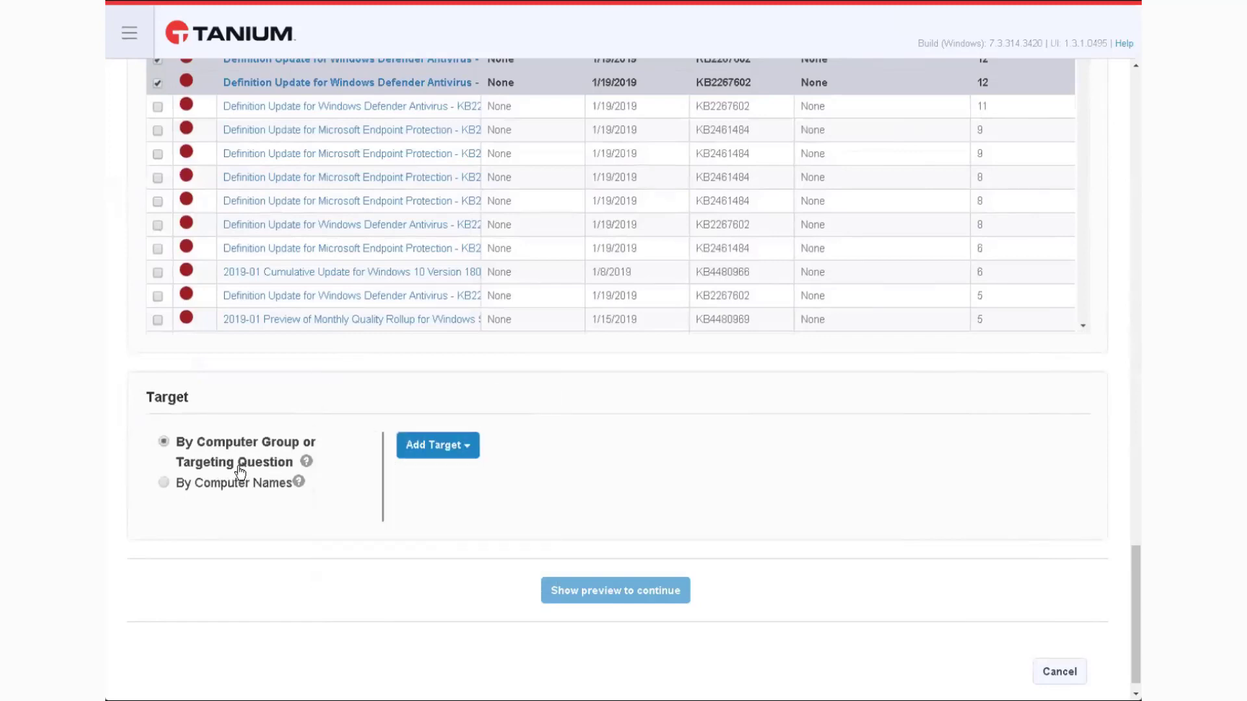
left_click(453, 453)
left_click(452, 502)
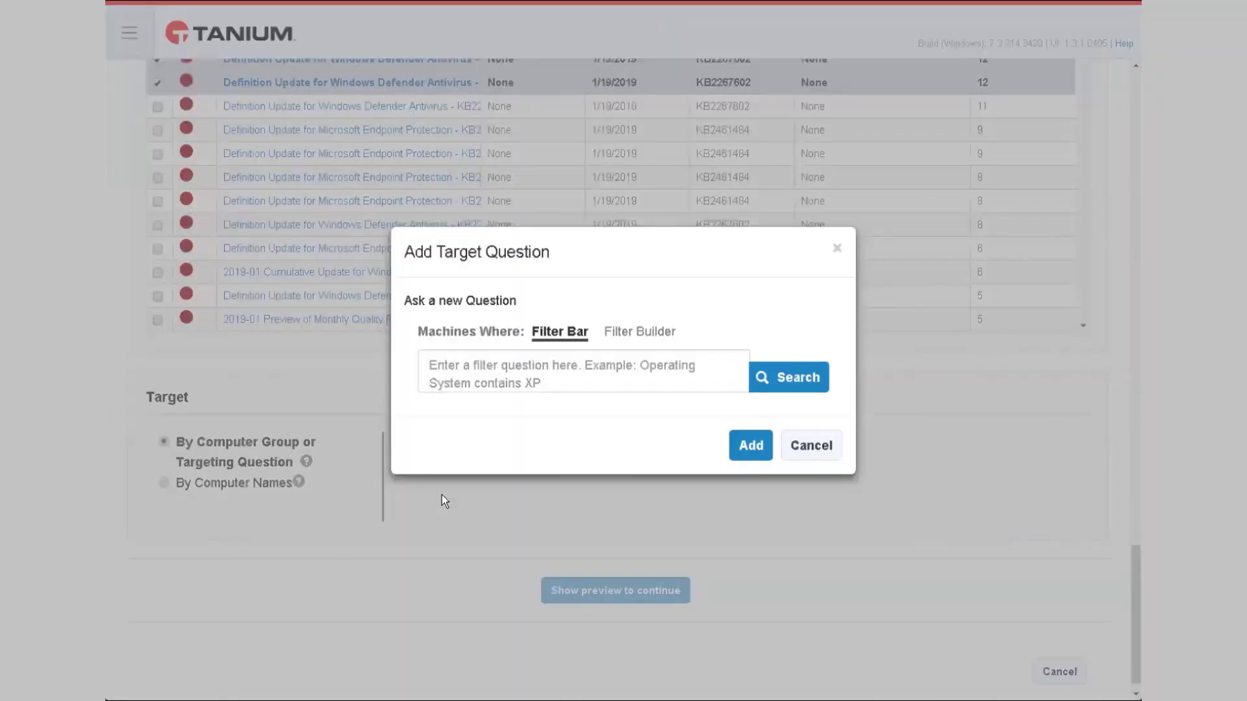
left_click(639, 331)
left_click(811, 446)
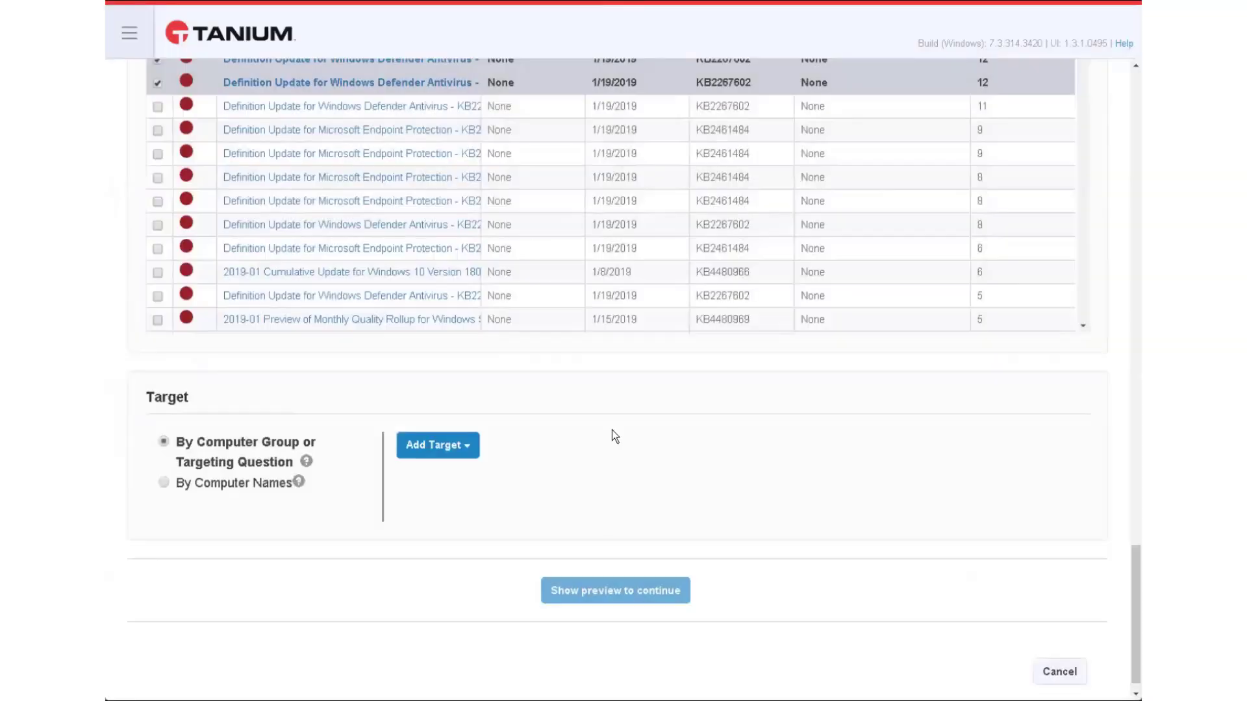
Add a computer group target to the deployment and choose Test Workstations
left_click(471, 446)
left_click(542, 478)
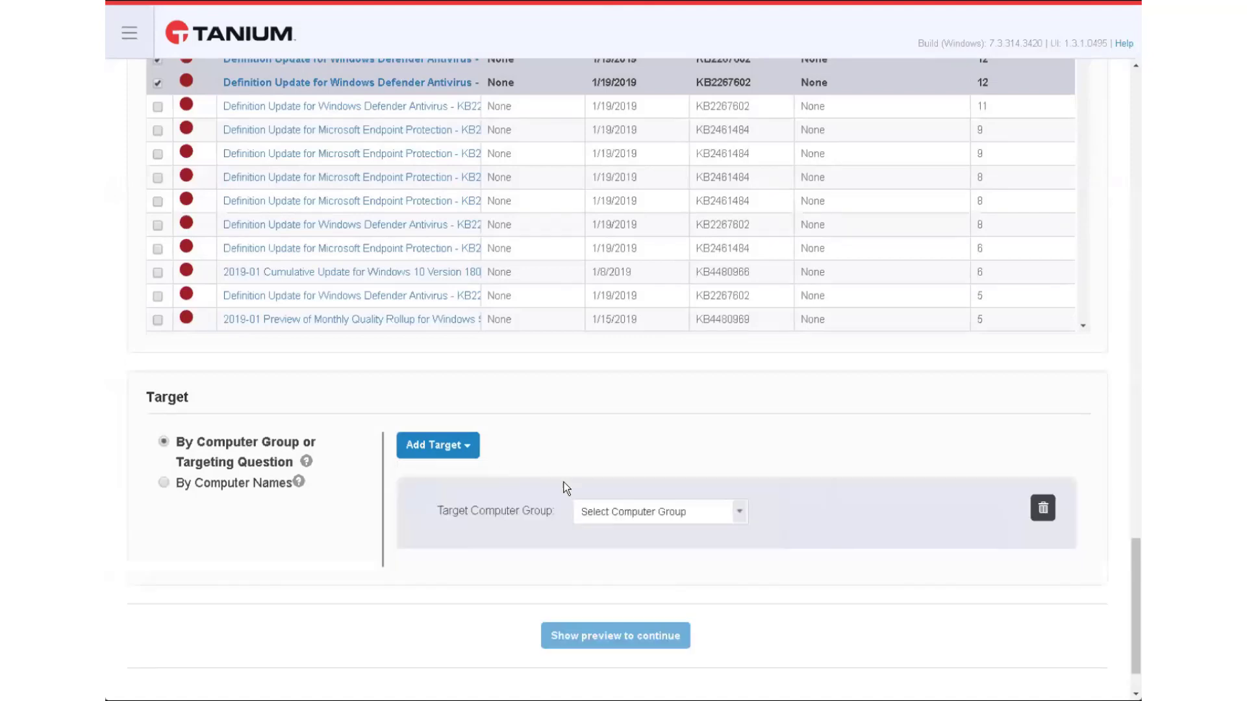
left_click(652, 520)
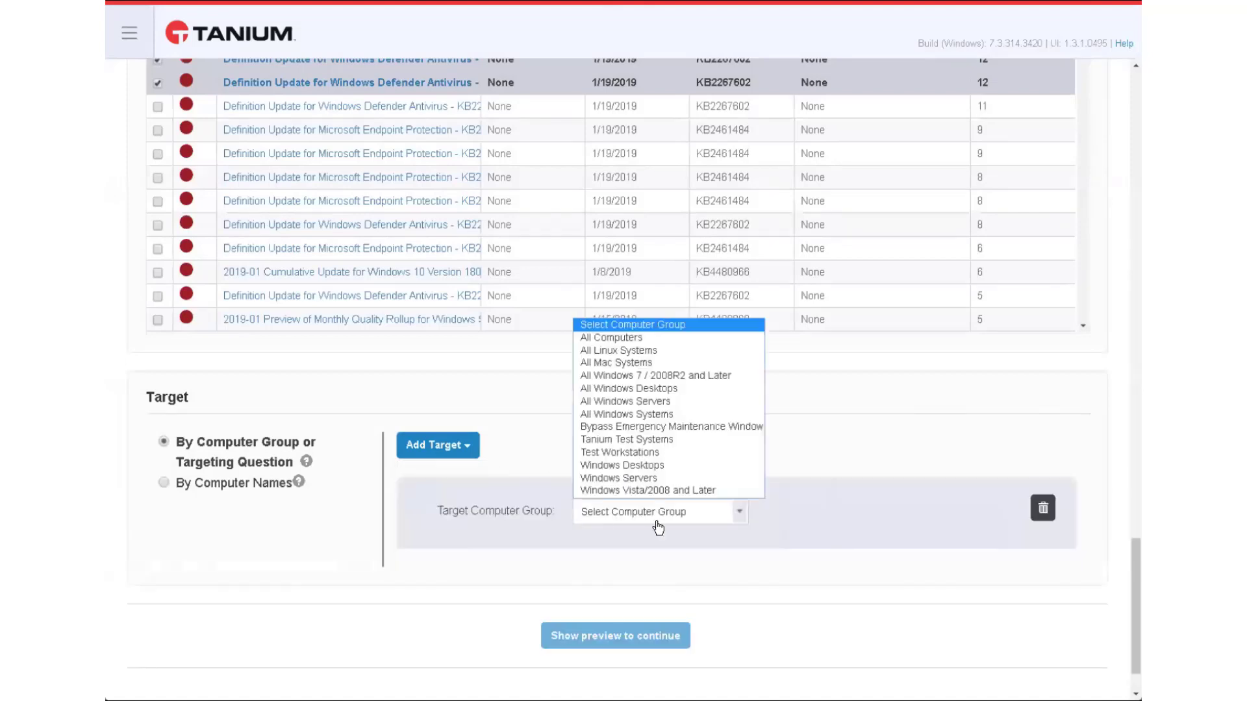
left_click(664, 453)
Preview the deployment's patches and targeted clients, deploy it and confirm
left_click(666, 637)
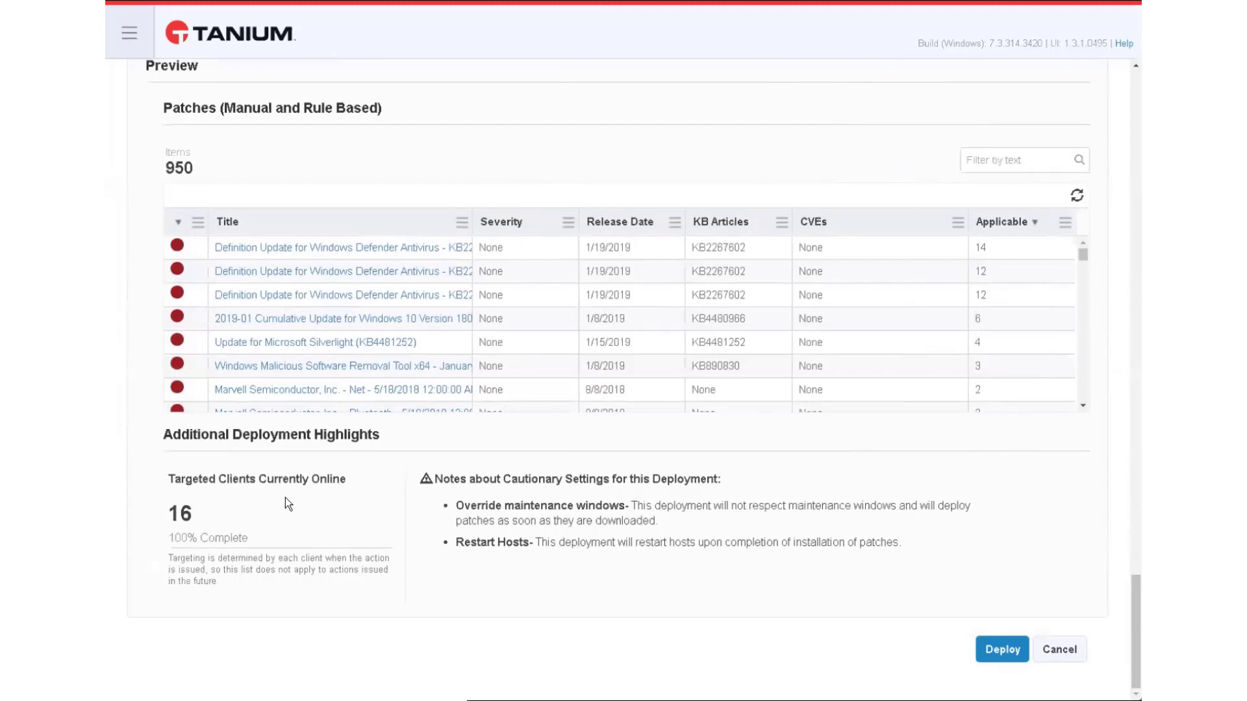
left_click(1001, 648)
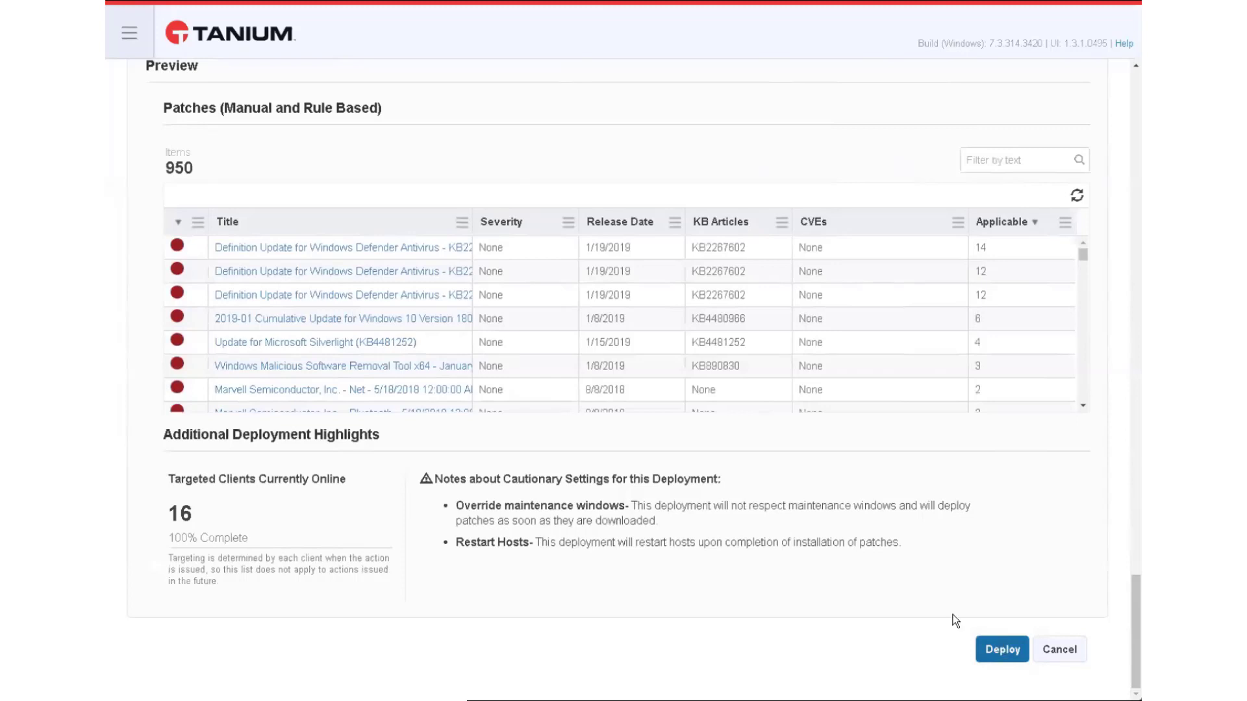
left_click(752, 407)
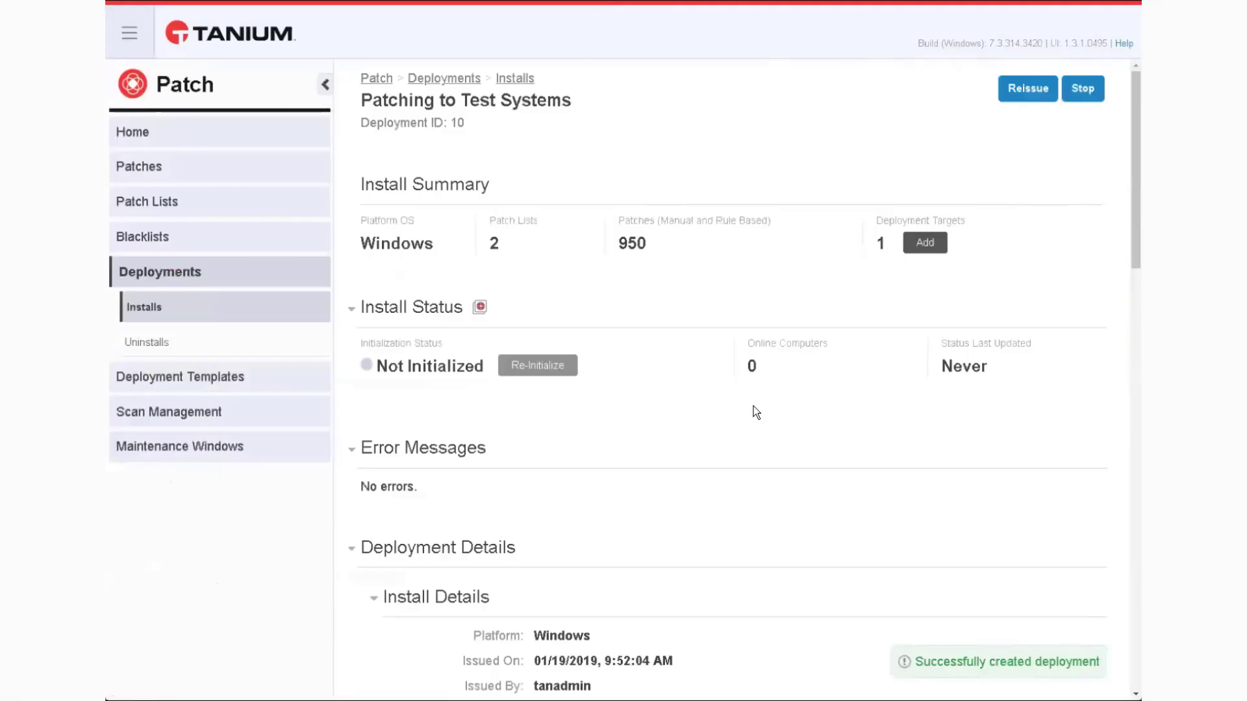